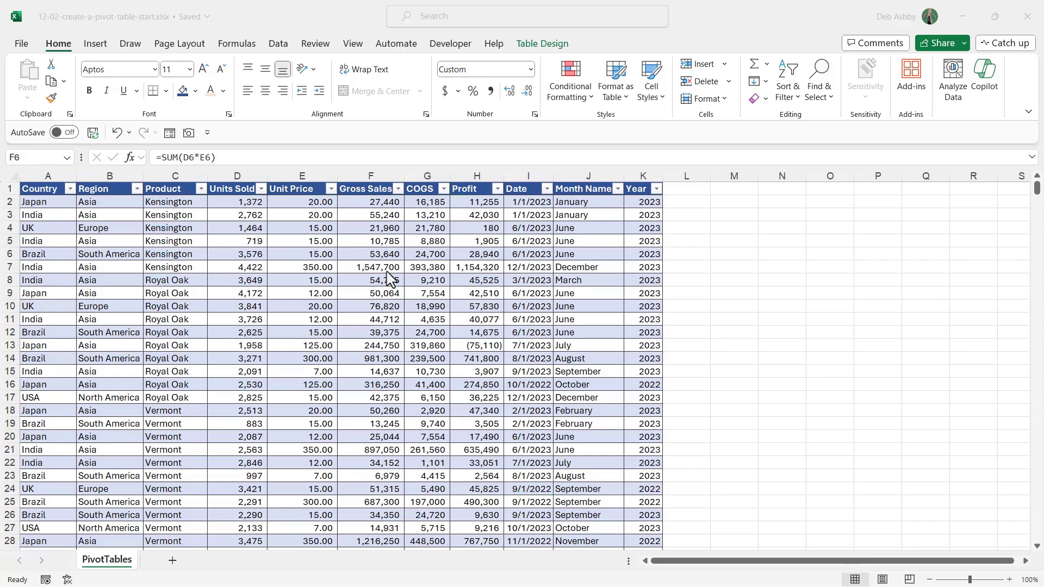
Step: Open the recommended PivotTables for the SalesData table
left_click(390, 270)
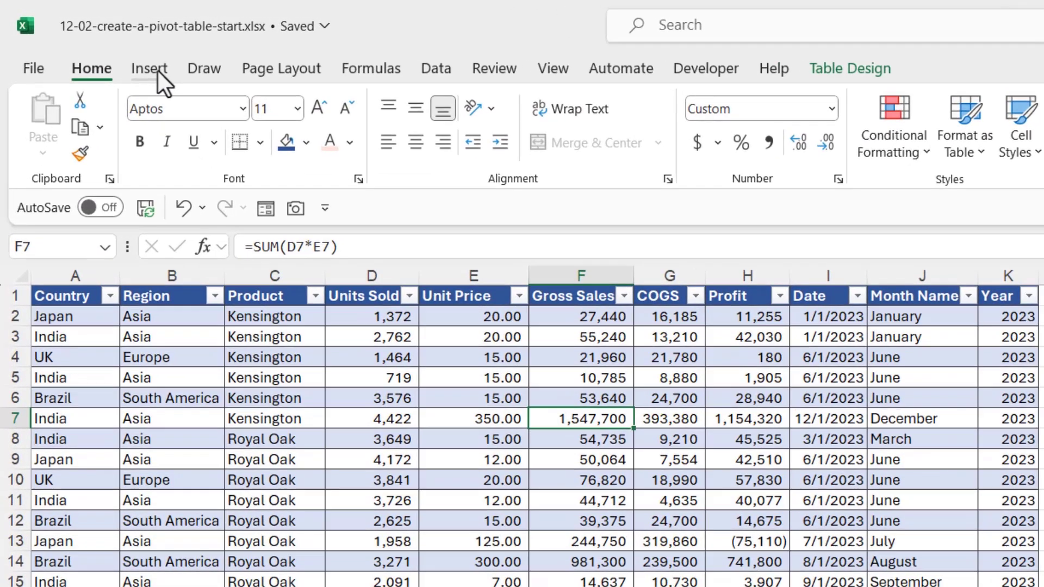
left_click(158, 71)
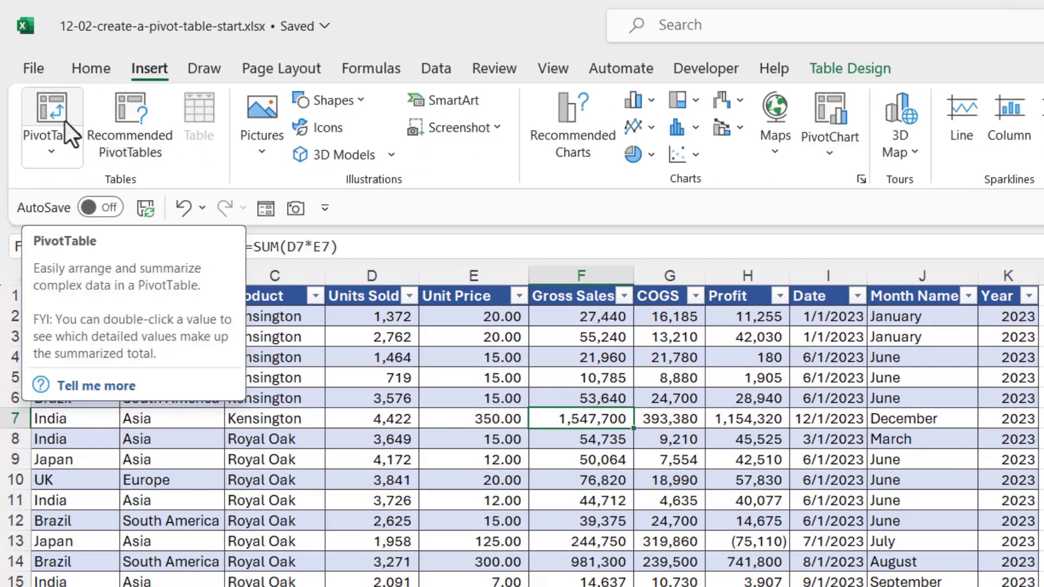
left_click(852, 68)
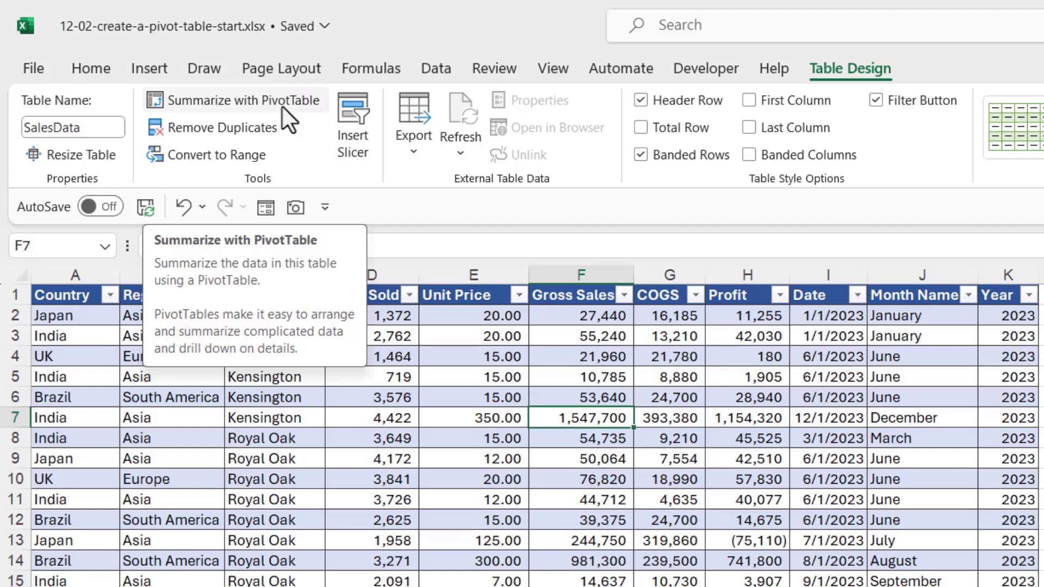
left_click(149, 71)
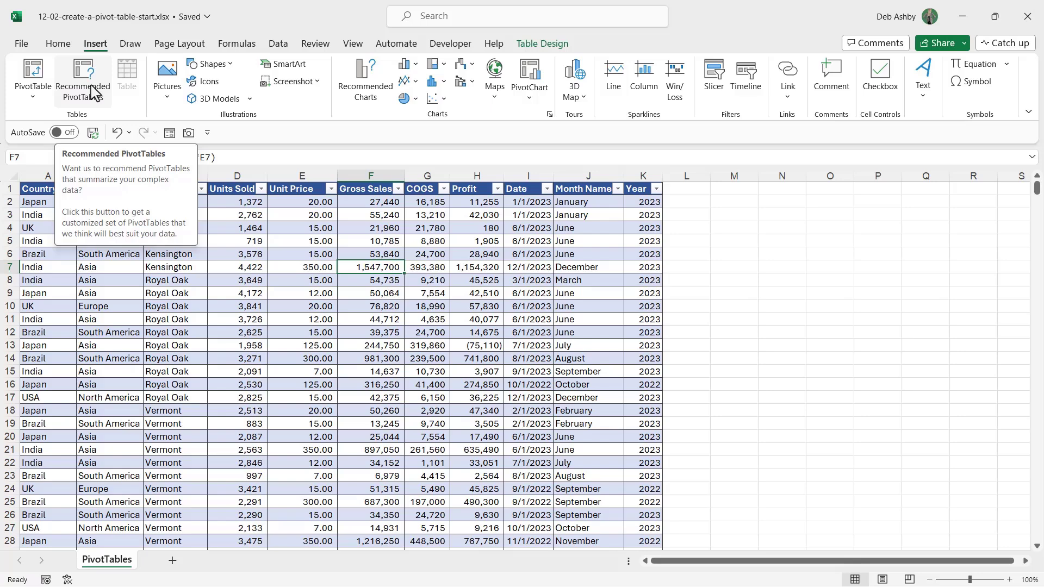
left_click(93, 92)
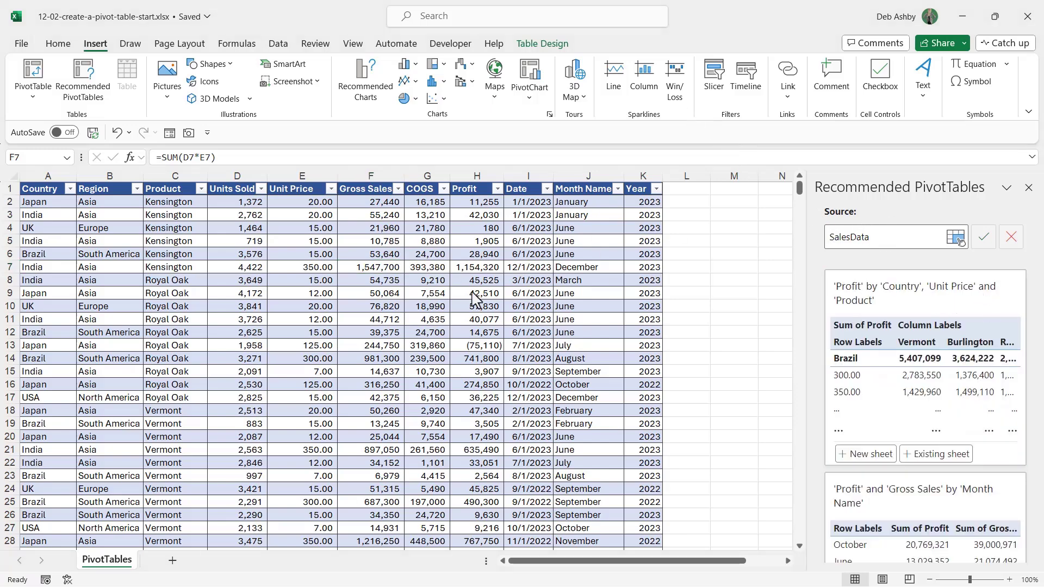
Step: Browse the suggested PivotTables and insert the one showing Profit and Gross Sales by Month Name on a new sheet
scroll(940, 303, "down", 4)
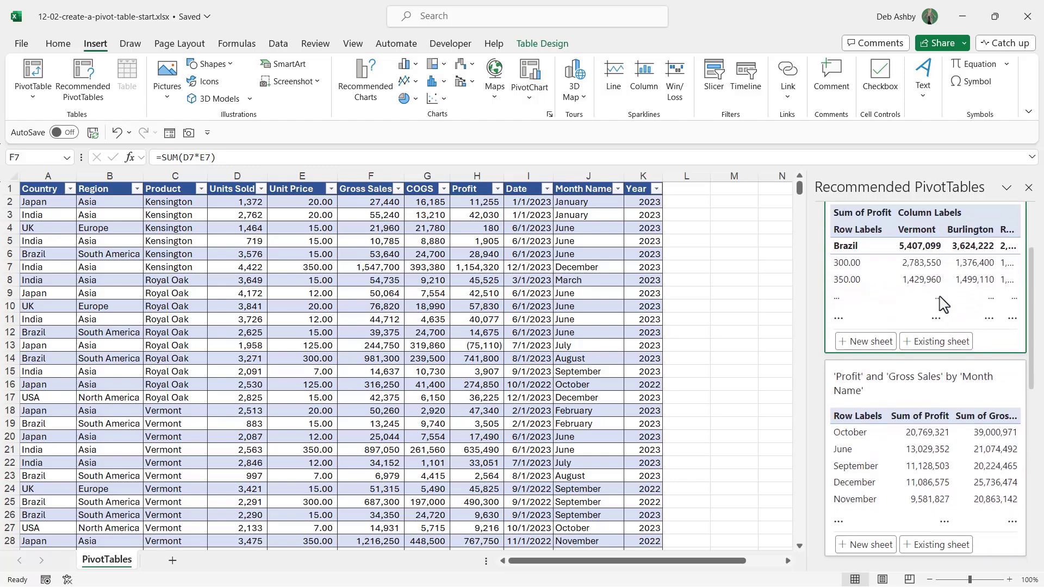
scroll(941, 303, "down", 3)
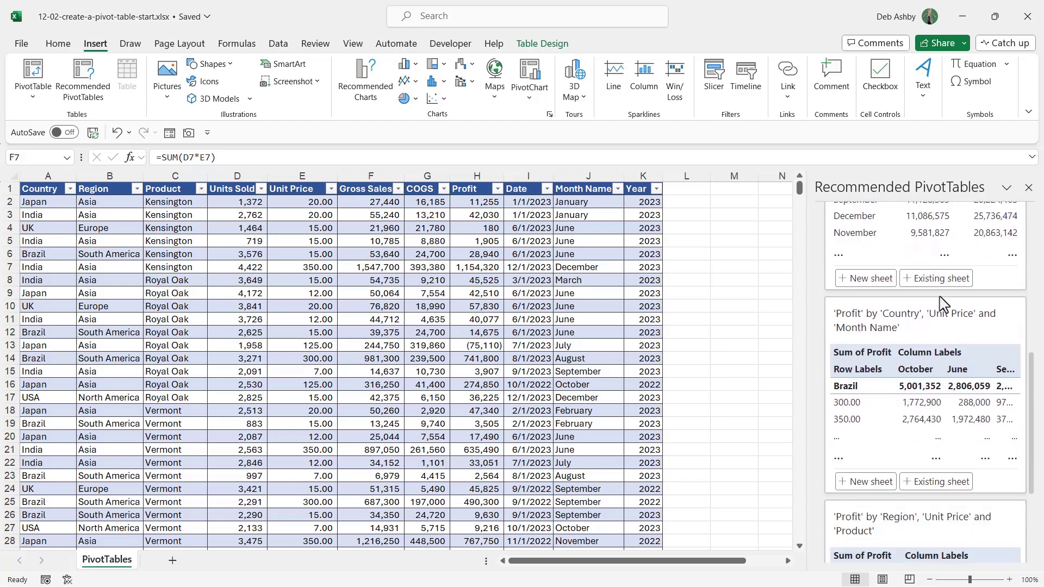
scroll(941, 304, "up", 4)
scroll(943, 303, "up", 3)
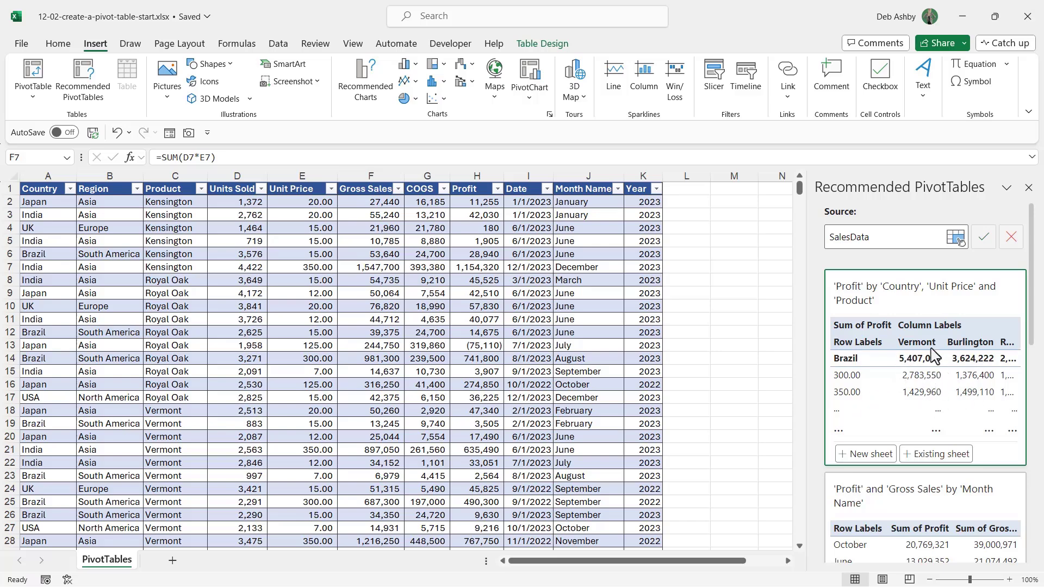
scroll(933, 356, "down", 4)
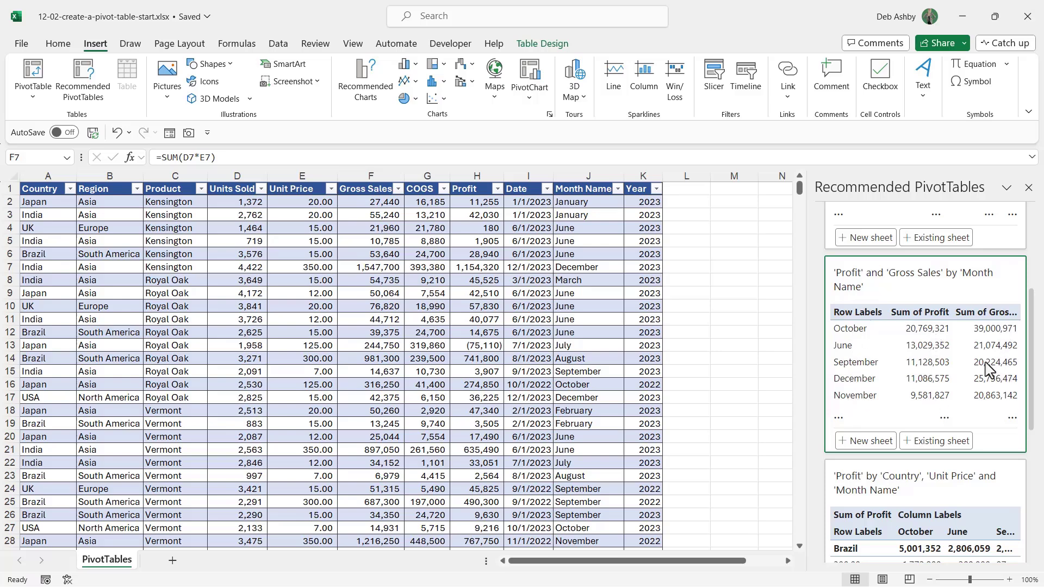
scroll(969, 340, "down", 1)
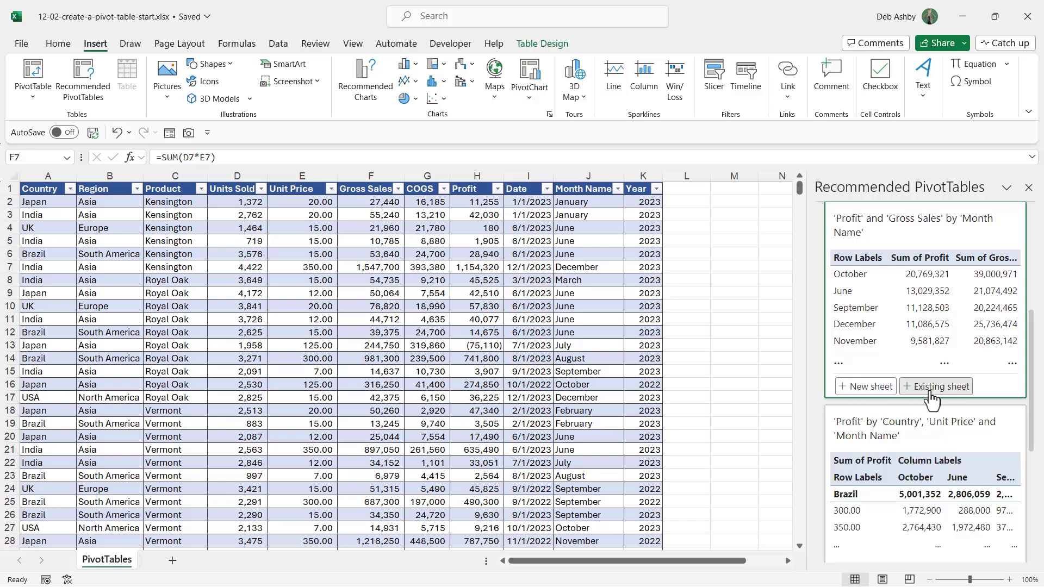
left_click(862, 387)
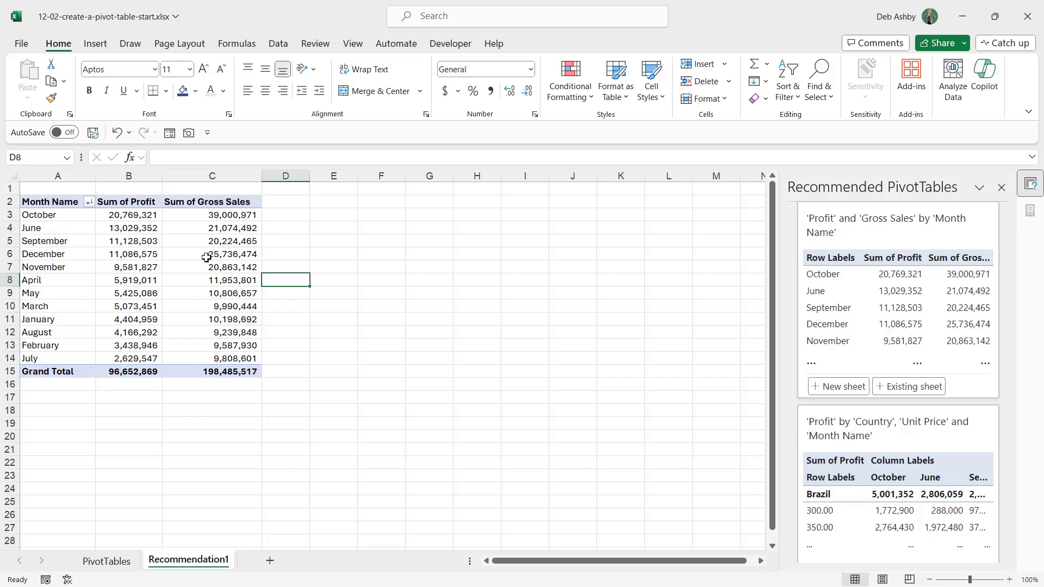
Step: Delete the Recommendation1 sheet from the workbook and close the PivotTable recommendations
mouse_move(206, 257)
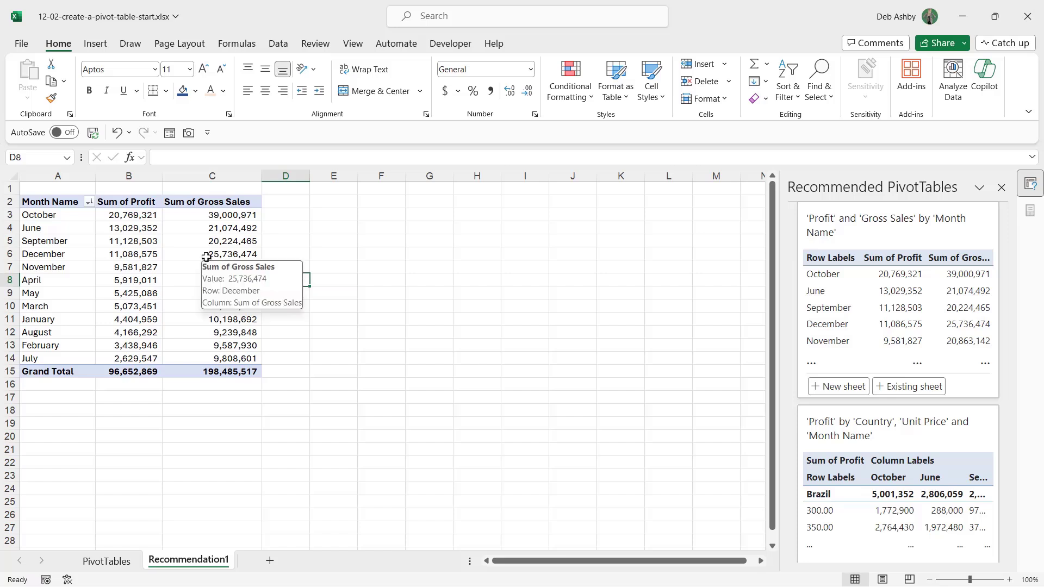
right_click(185, 561)
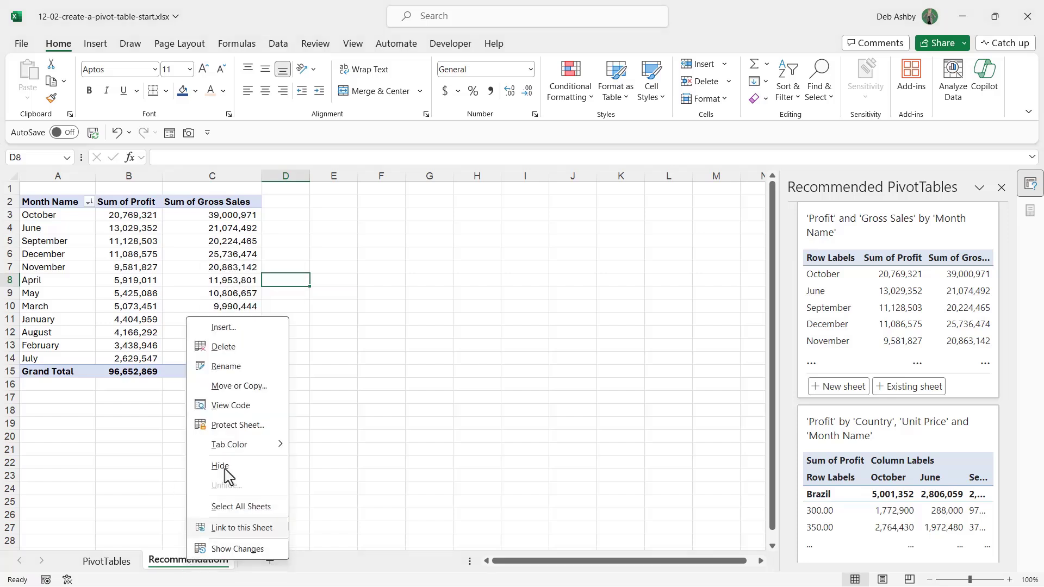
left_click(227, 348)
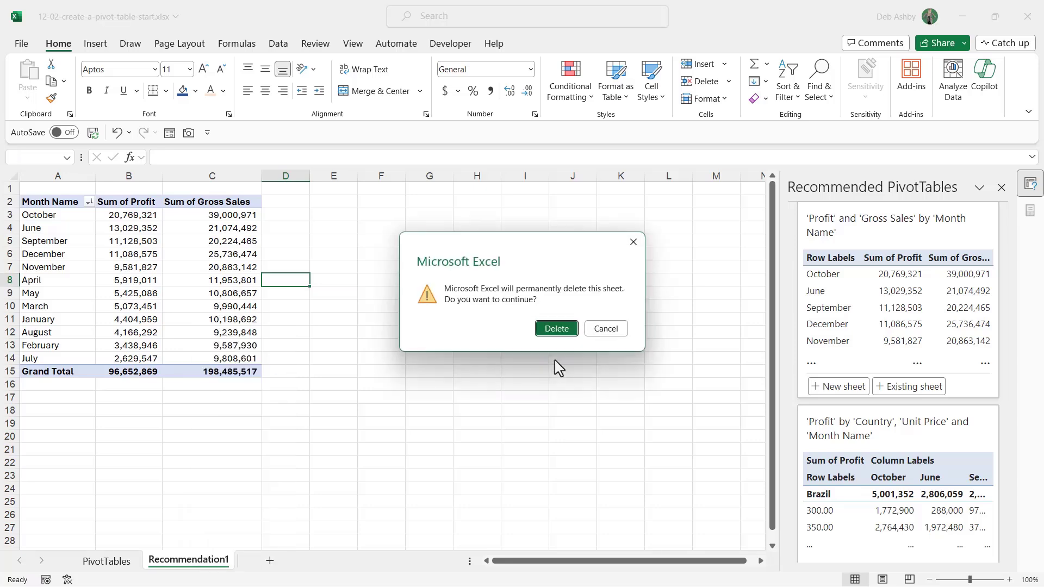
left_click(557, 328)
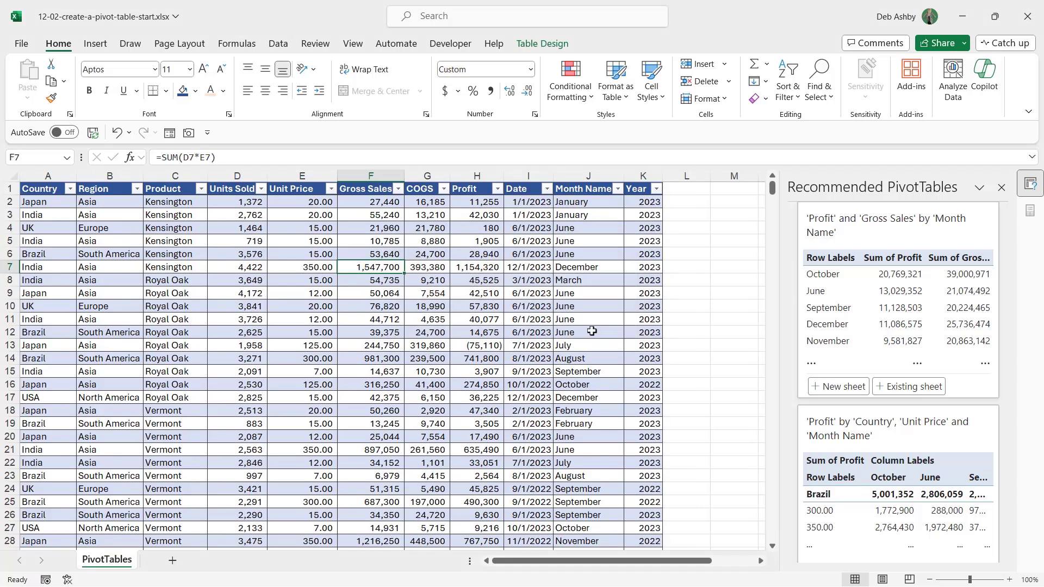
left_click(1001, 187)
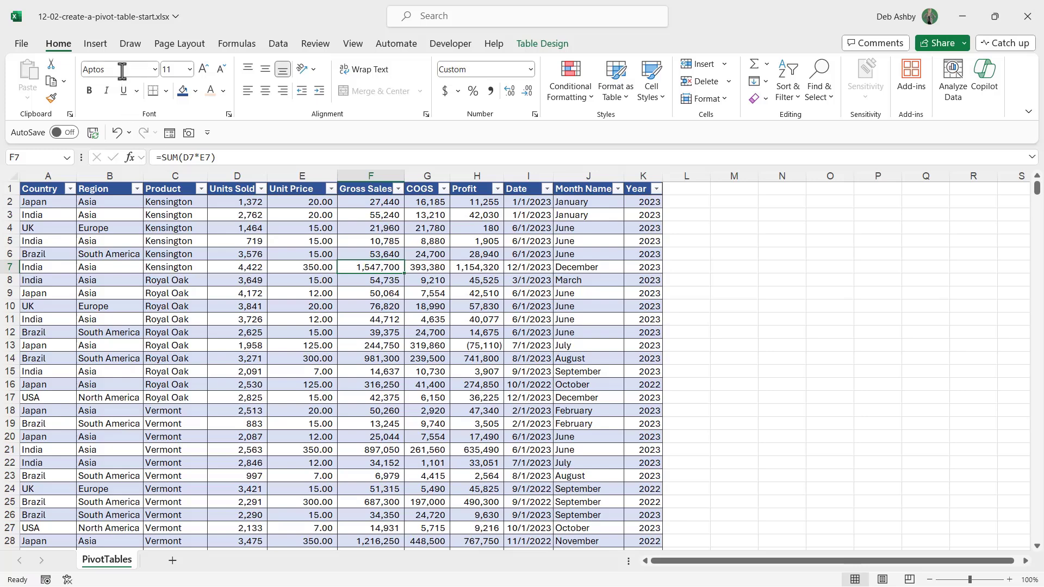
Step: Create a blank PivotTable from the SalesData table on a new worksheet
left_click(95, 43)
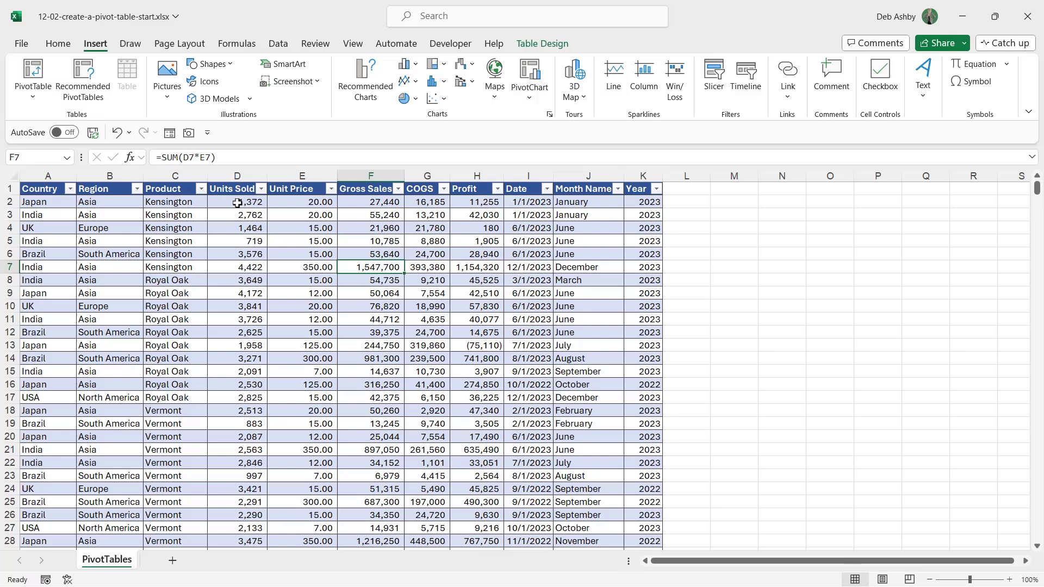
left_click(33, 101)
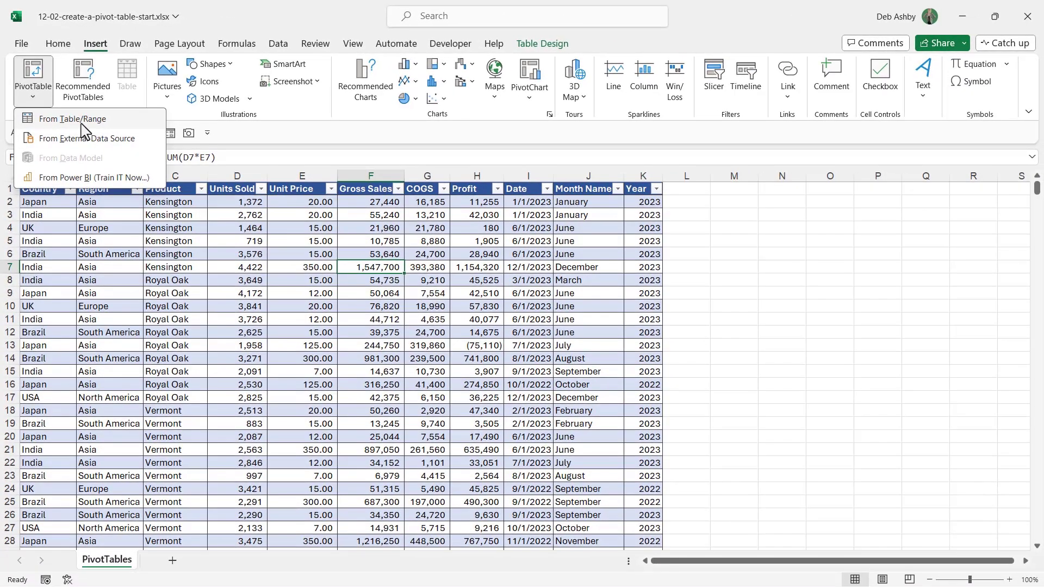
left_click(82, 123)
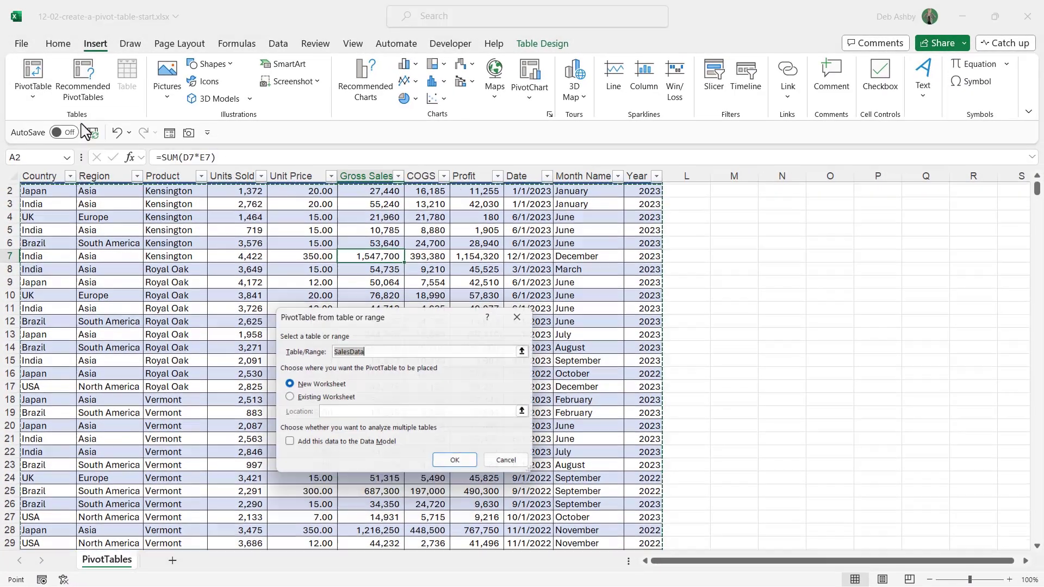
left_click_drag(428, 321, 522, 218)
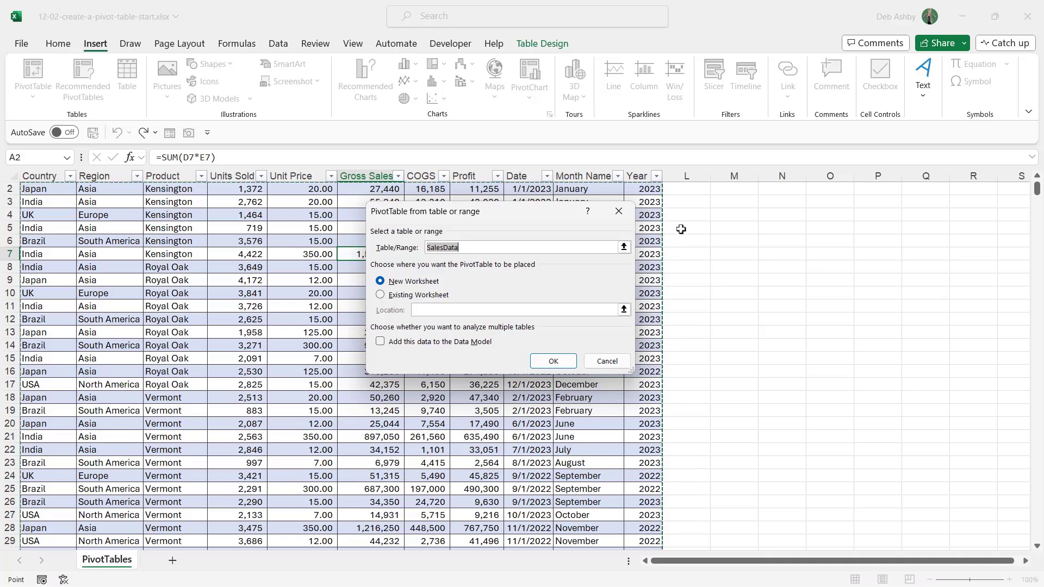
scroll(680, 229, "up", 1)
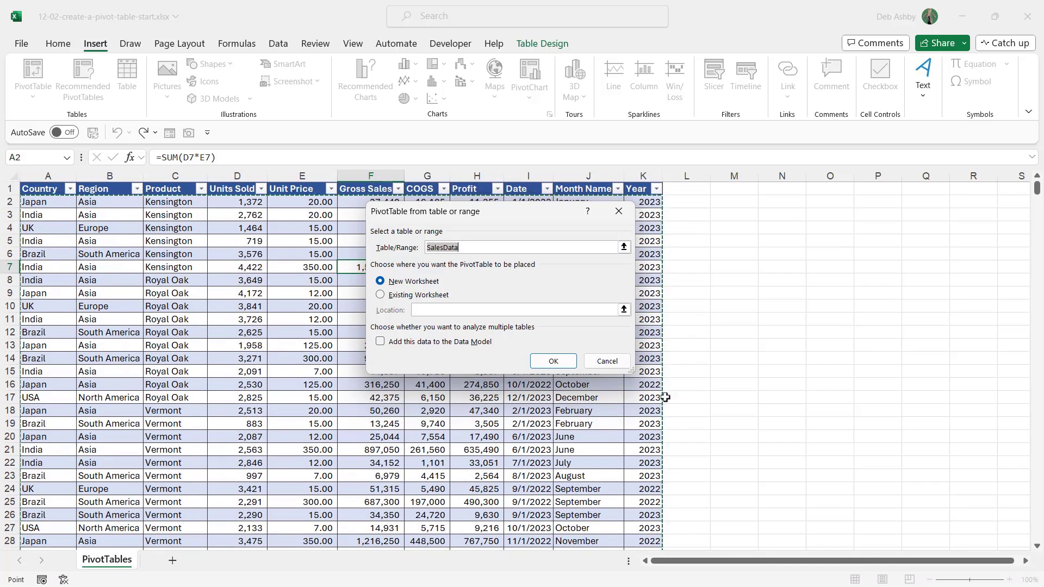
scroll(246, 342, "down", 4)
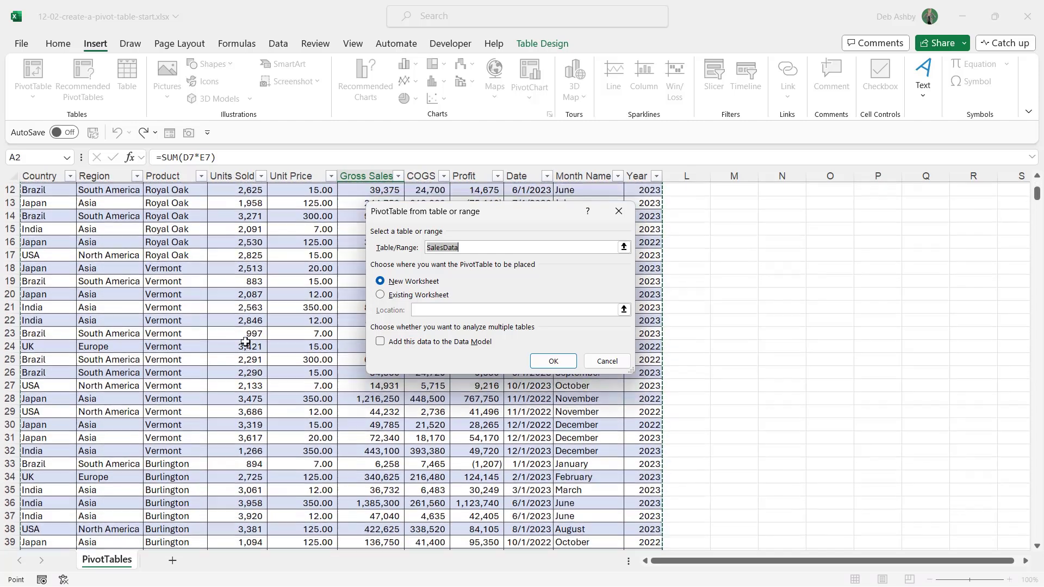
scroll(246, 342, "up", 4)
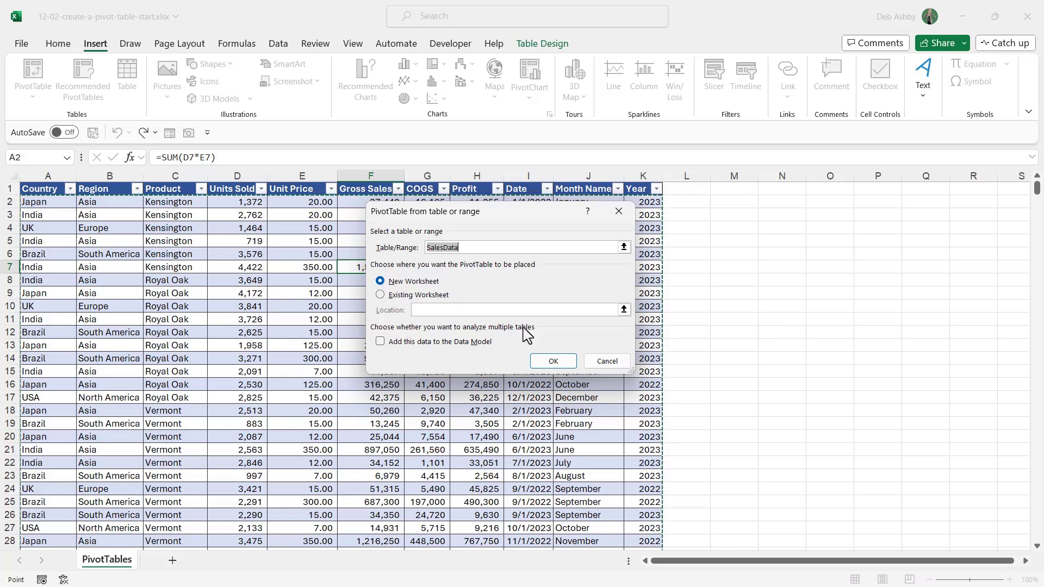
left_click(557, 363)
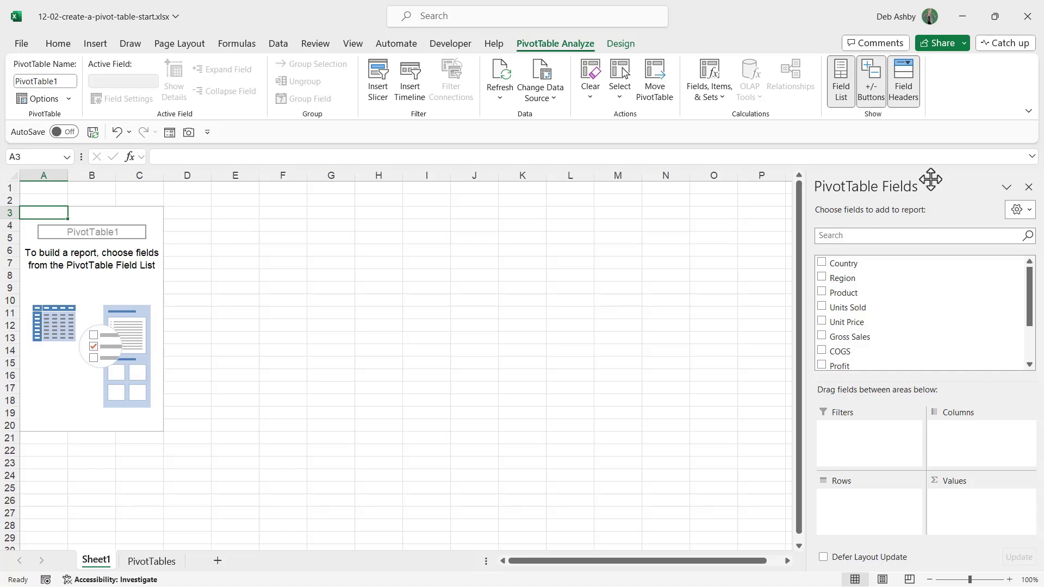
Step: Float the PivotTable Fields pane, enlarge it and its field list, and dock it back beside the worksheet
left_click_drag(931, 179, 329, 192)
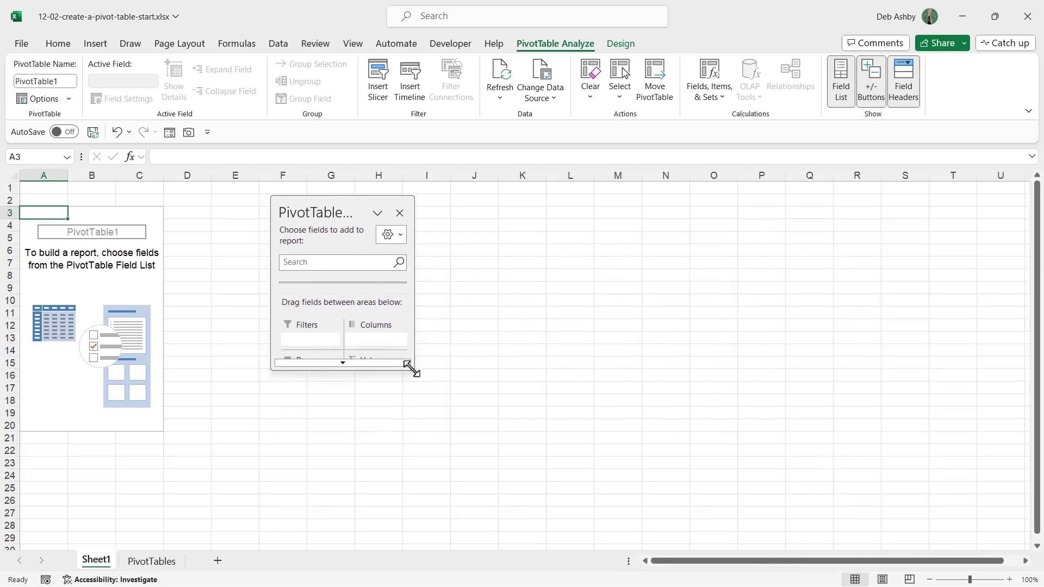
left_click_drag(411, 372, 484, 538)
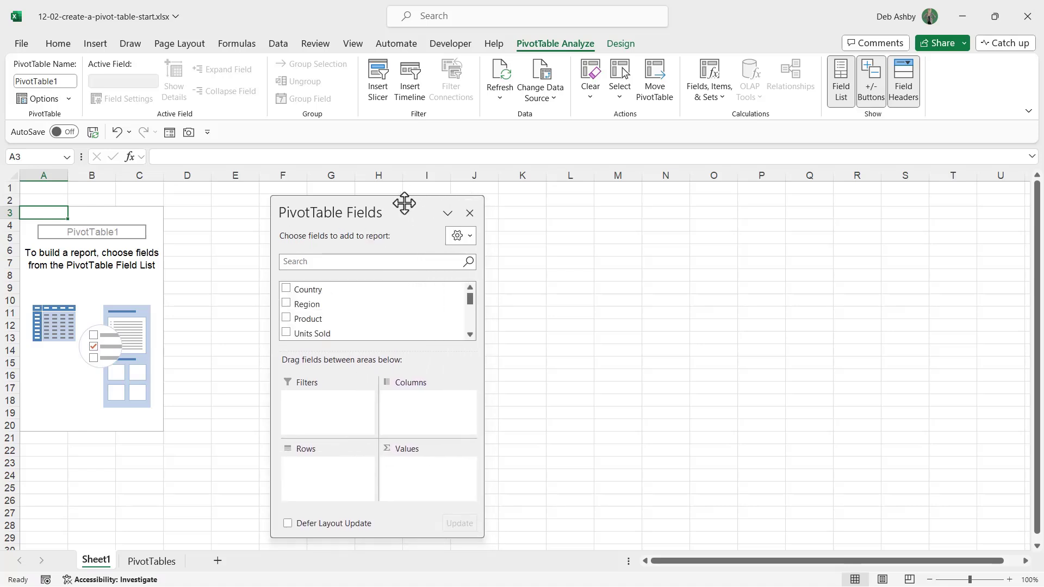
left_click_drag(377, 205, 473, 207)
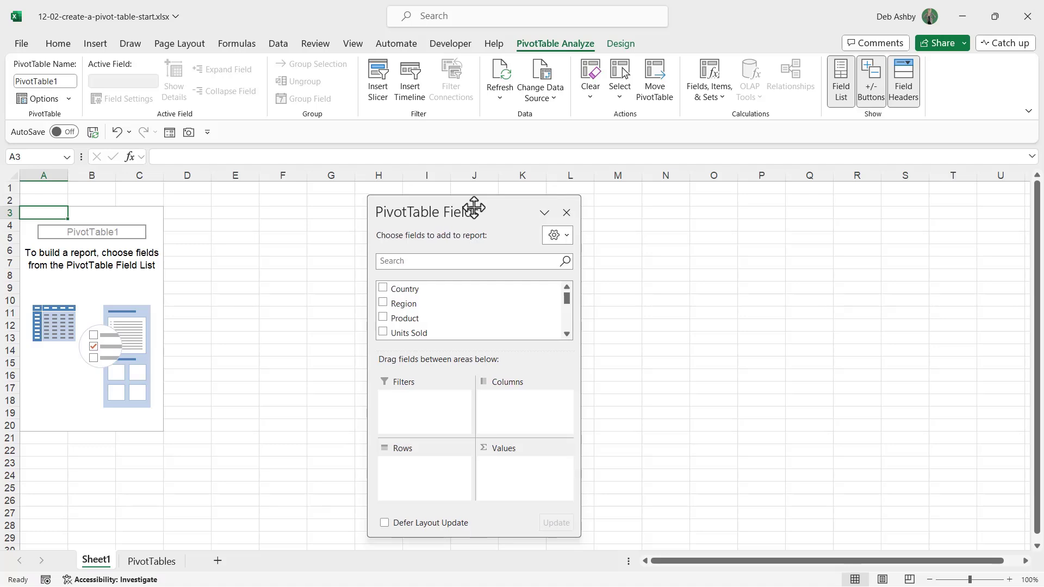
left_click_drag(513, 351, 496, 328)
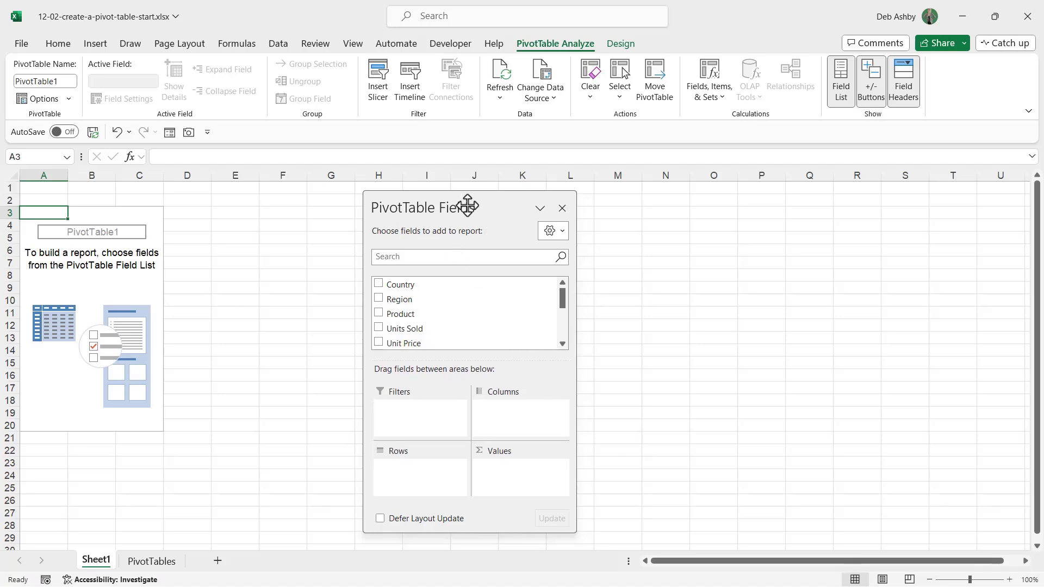
left_click_drag(466, 205, 1042, 222)
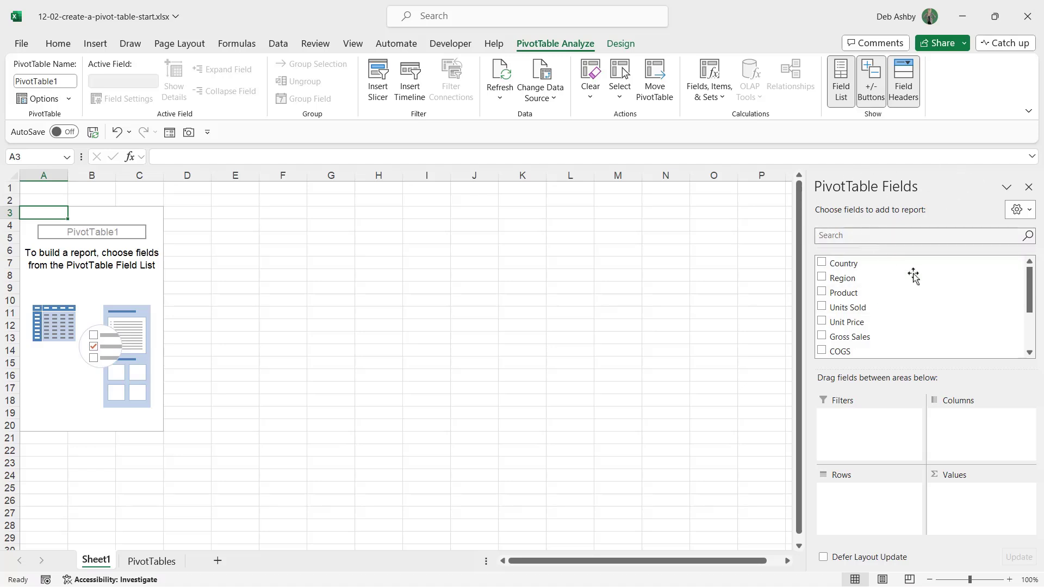
mouse_move(1032, 280)
left_mouse_down()
mouse_move(1033, 320)
mouse_move(1032, 280)
left_mouse_up()
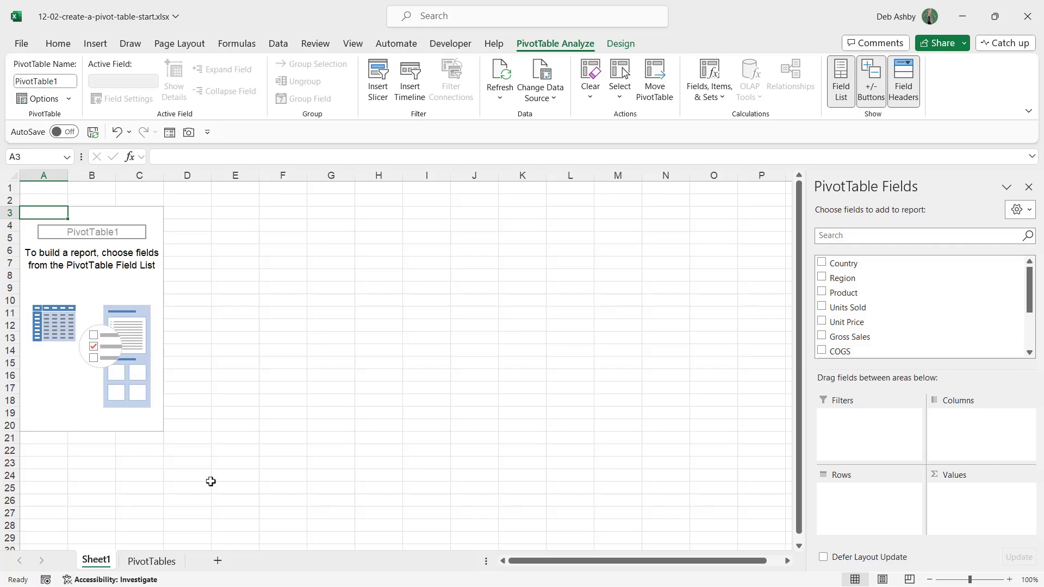
Step: Place the Region field in the PivotTable's Rows area and the Product field in its Columns area
left_click(158, 561)
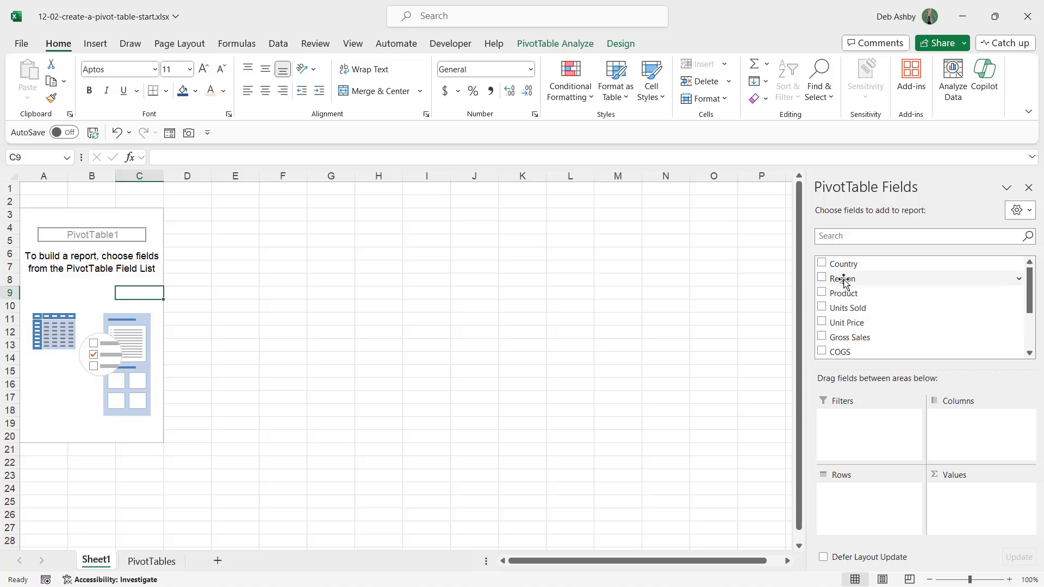
left_click_drag(843, 281, 859, 503)
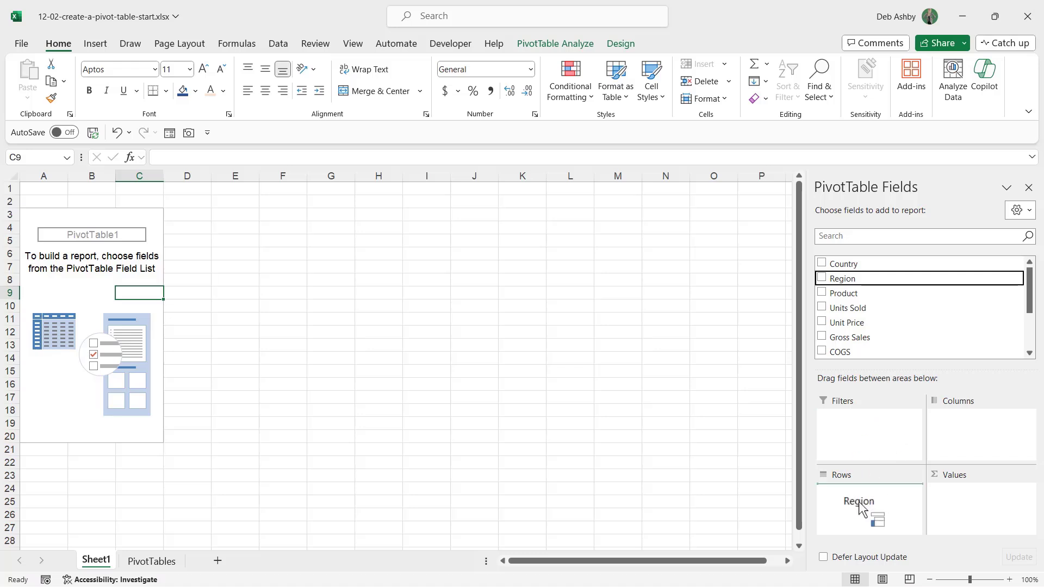
left_click_drag(858, 504, 858, 503)
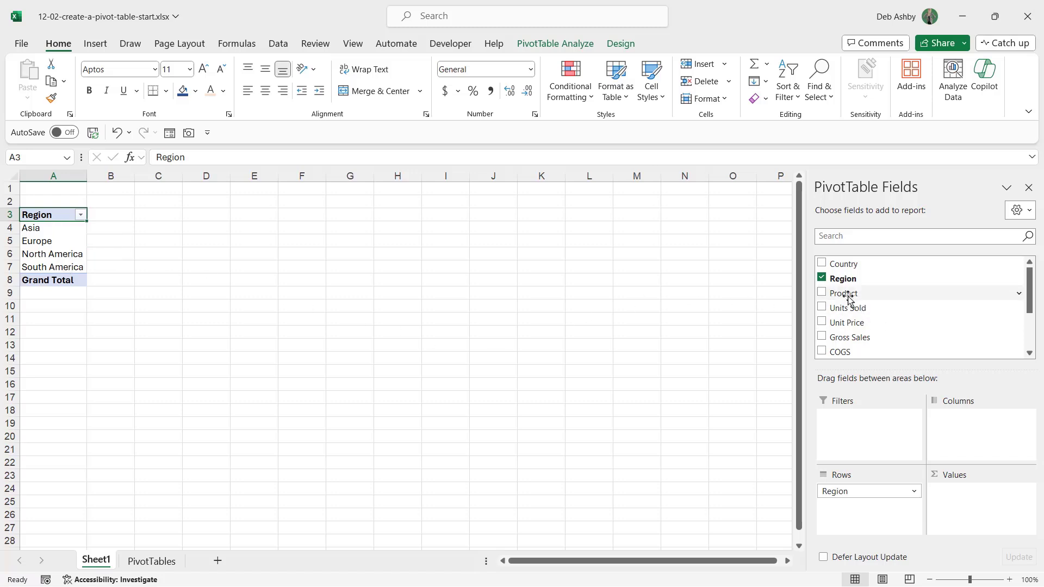
left_click_drag(847, 299, 959, 438)
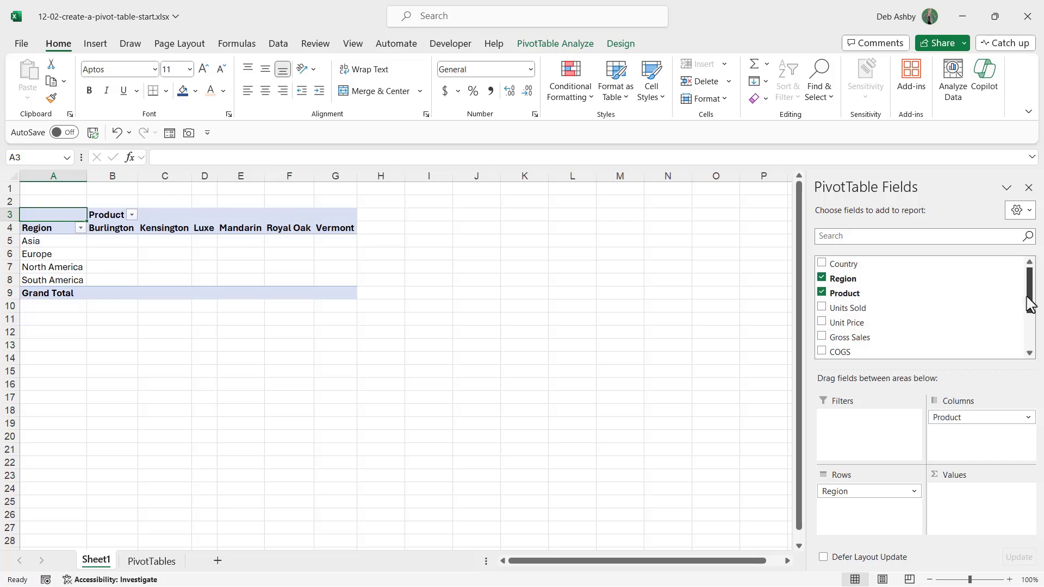
mouse_move(1028, 273)
left_mouse_down()
mouse_move(1033, 299)
mouse_move(1032, 275)
left_mouse_up()
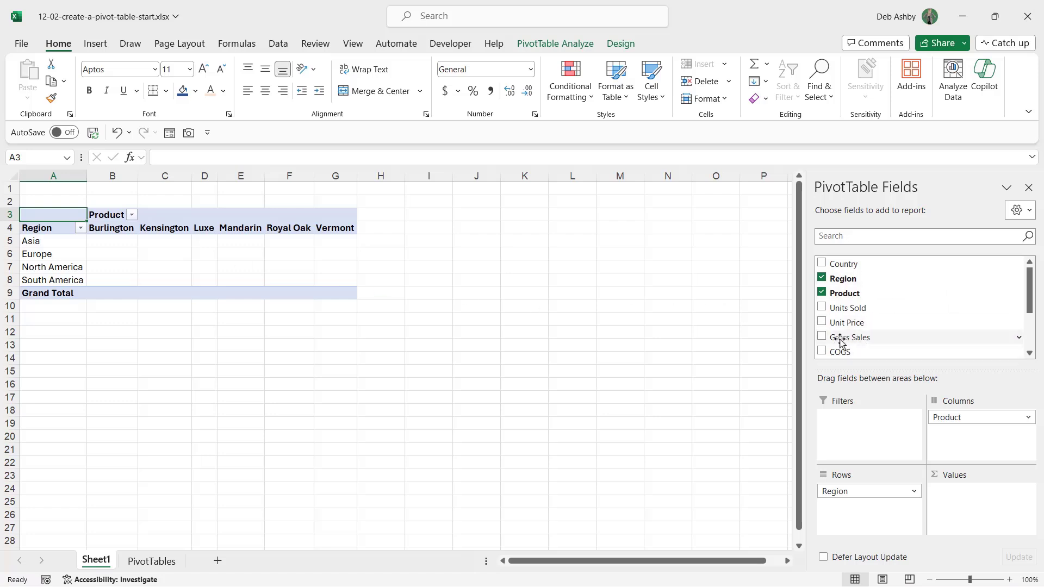
Step: Add the Gross Sales field to the PivotTable's Values area and remove the Product field from its Columns area
left_click_drag(840, 341, 965, 515)
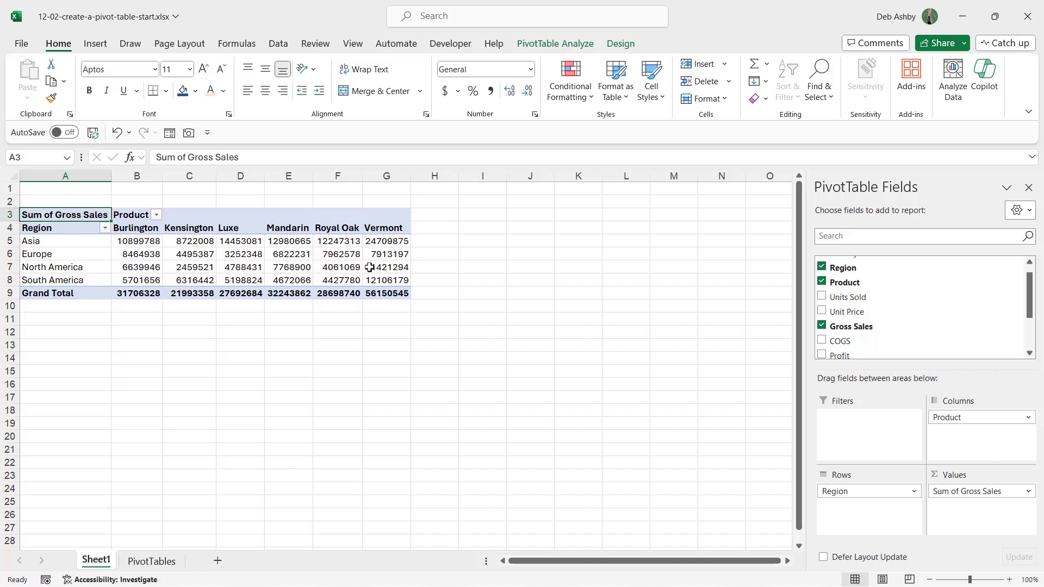
mouse_move(370, 267)
left_click_drag(982, 422, 694, 459)
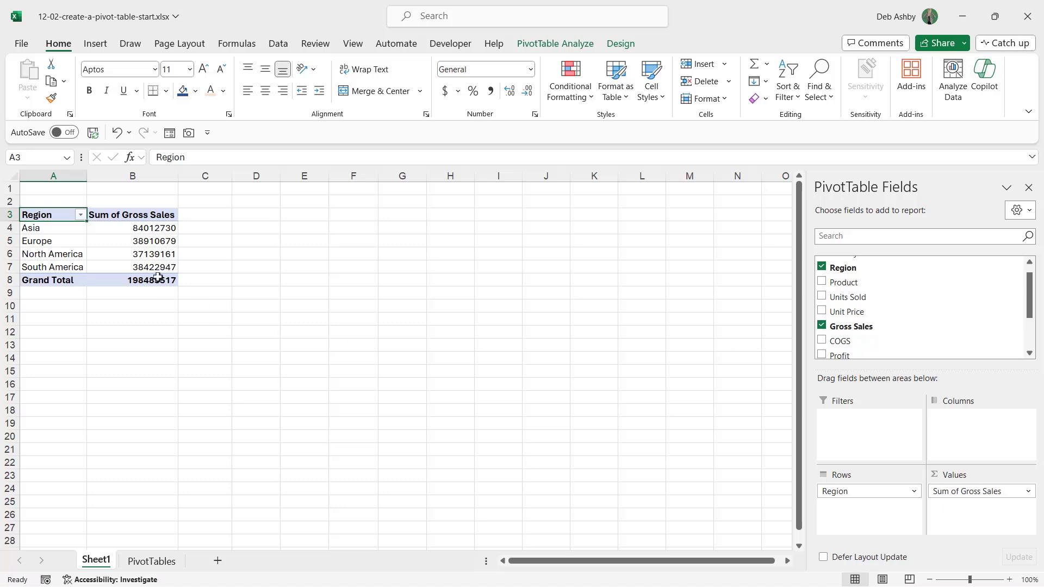
Step: Place the Product field in the PivotTable's Filters area
left_click(116, 241)
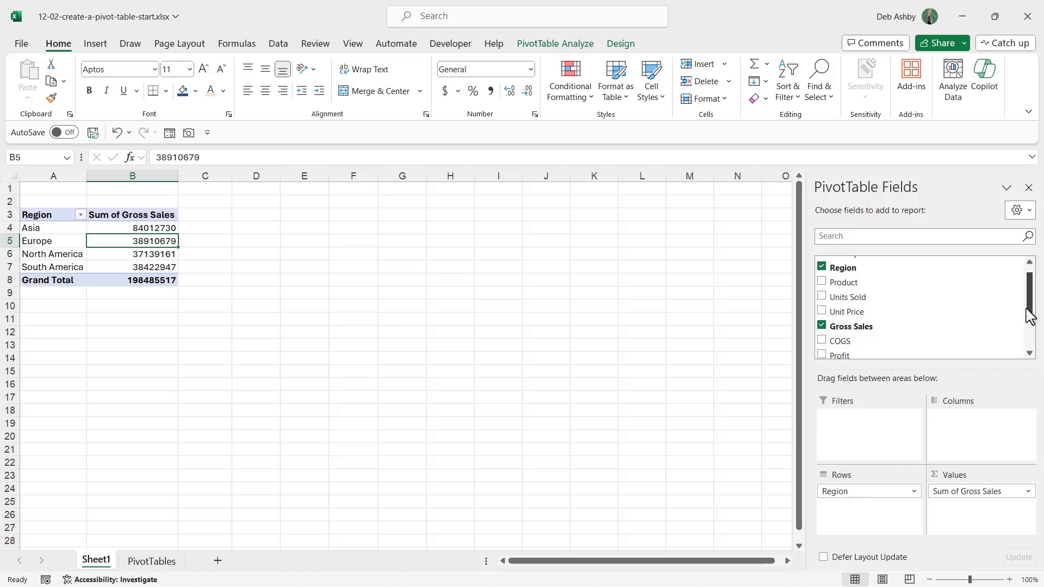
left_click_drag(1031, 308, 1032, 280)
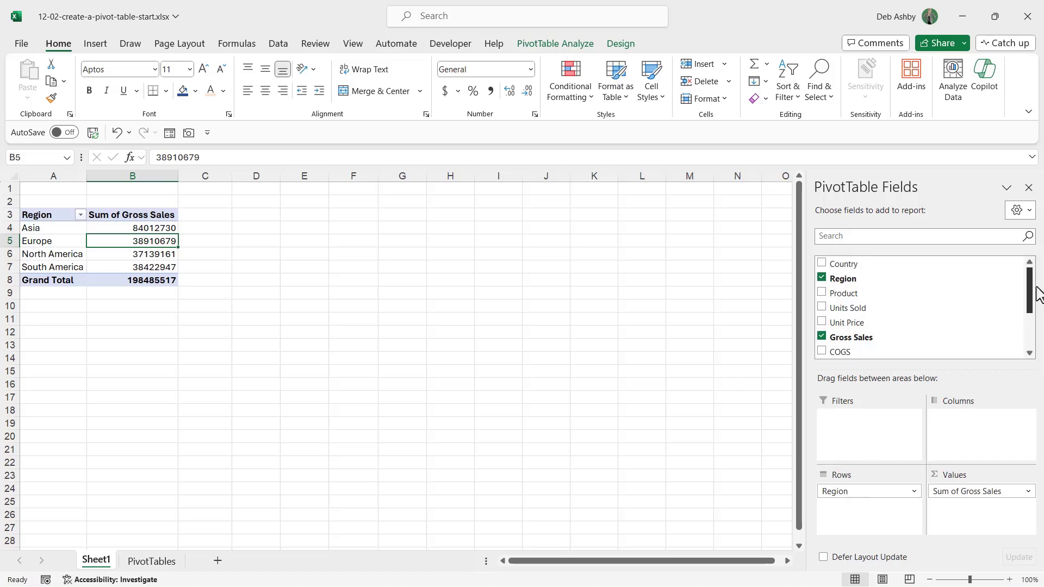
left_click_drag(857, 295, 858, 435)
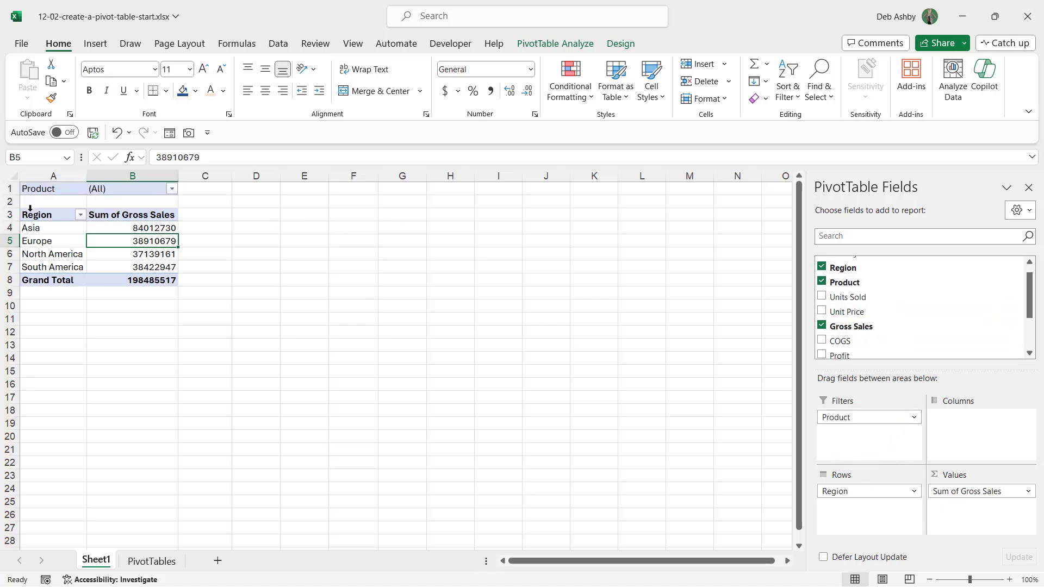
Step: Filter the PivotTable to the Burlington and Luxe products using multiple selection, and remove the Product field from the Filters area
left_click(172, 190)
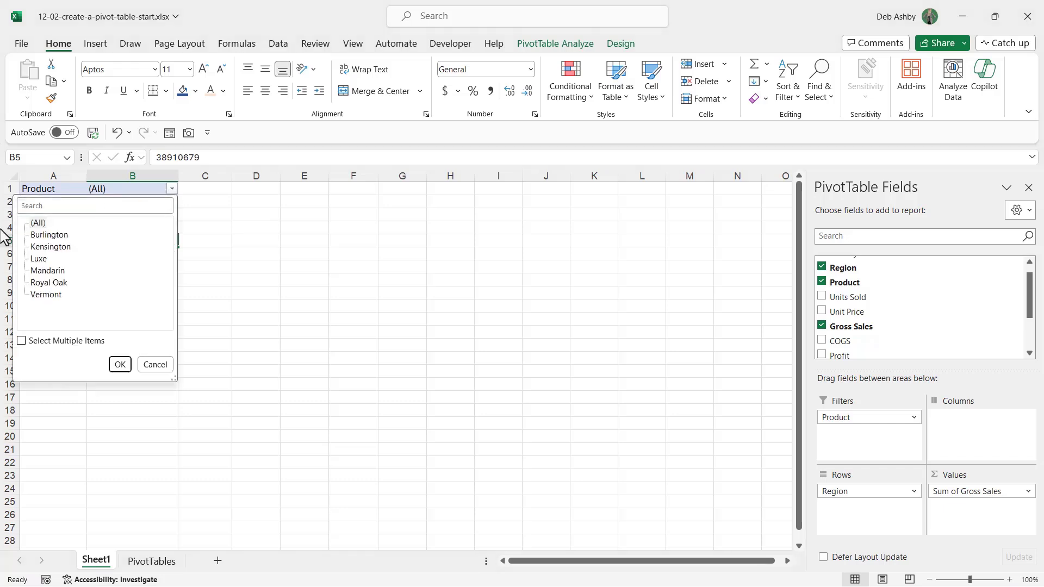
left_click(42, 237)
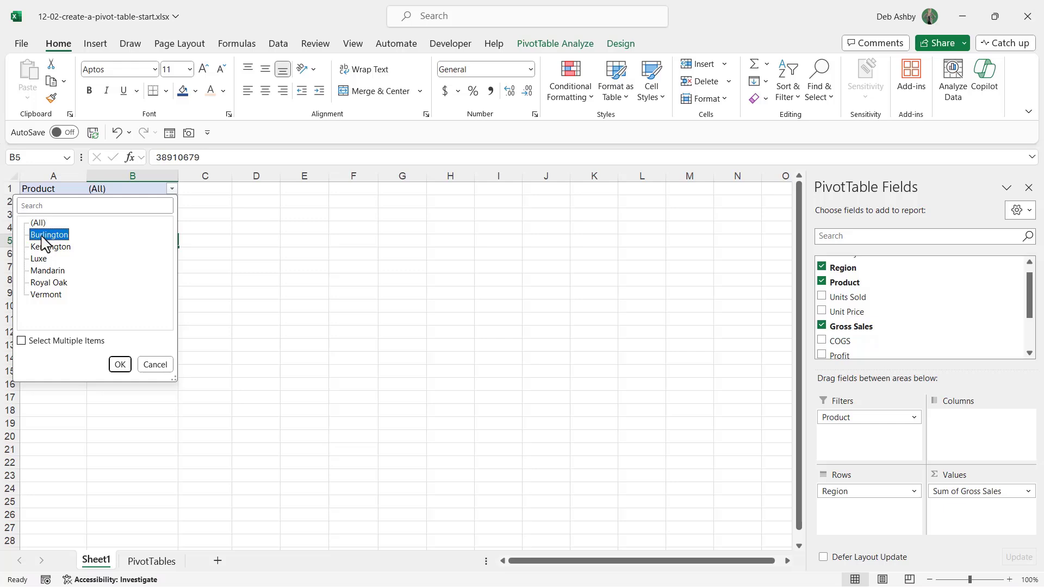
left_click(34, 346)
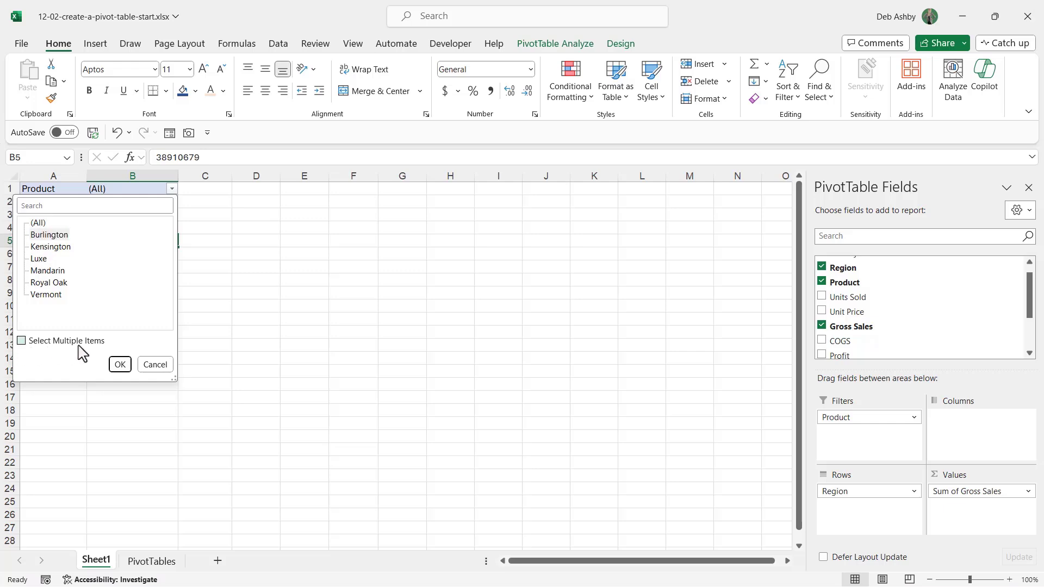
left_click(21, 342)
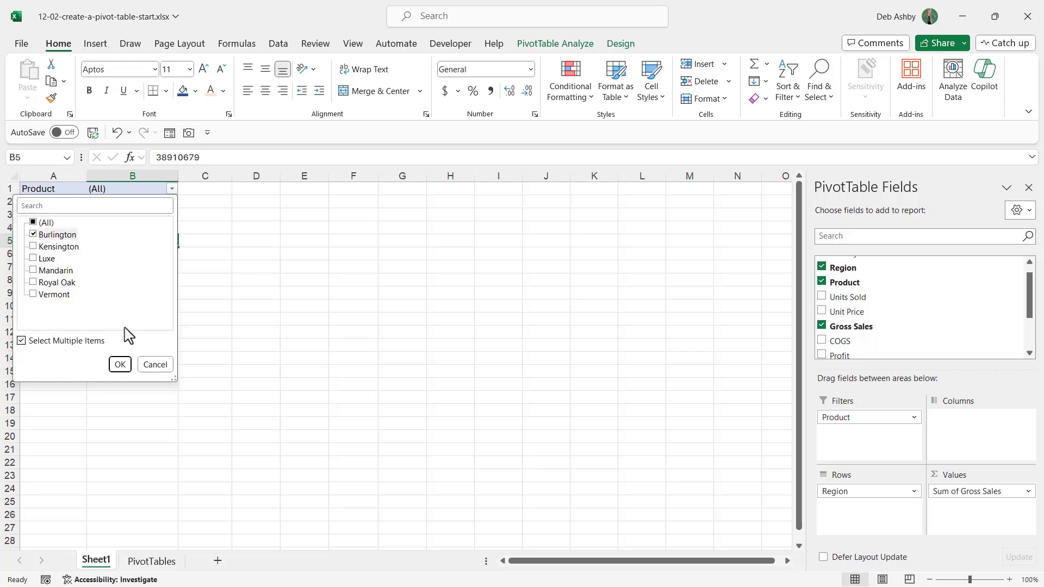
left_click(33, 258)
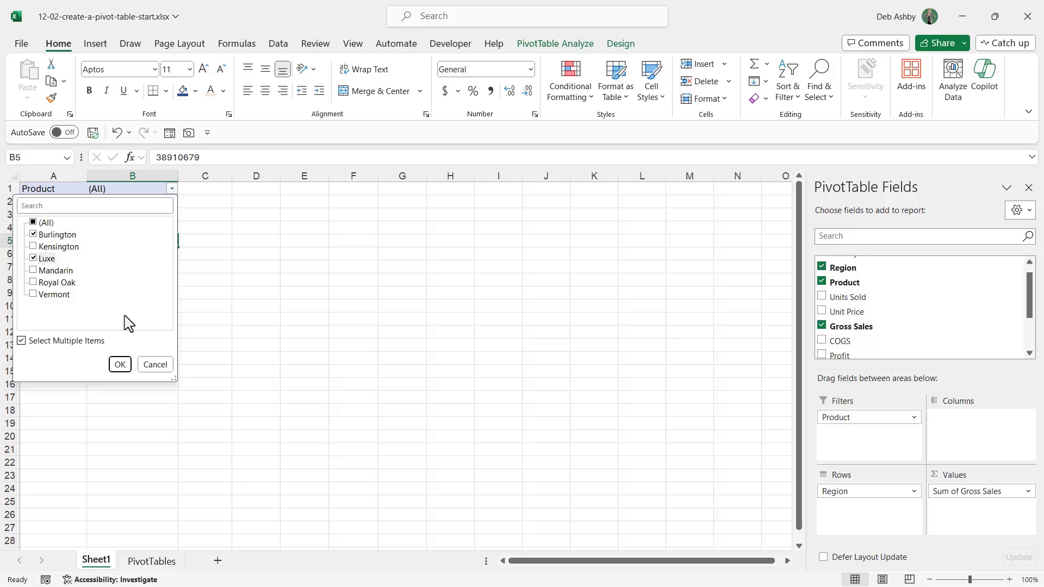
left_click(119, 365)
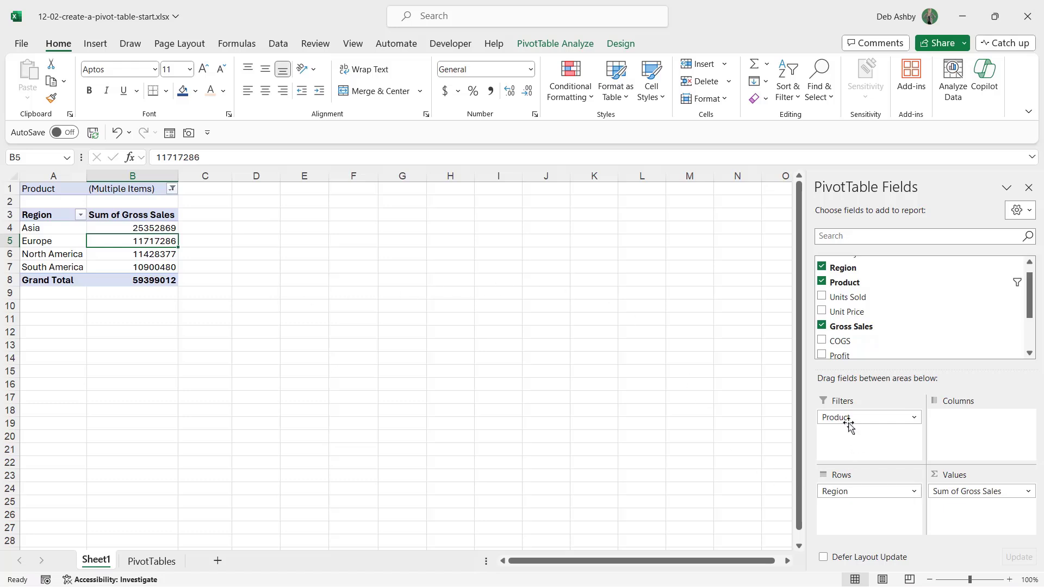
left_click_drag(854, 419, 615, 326)
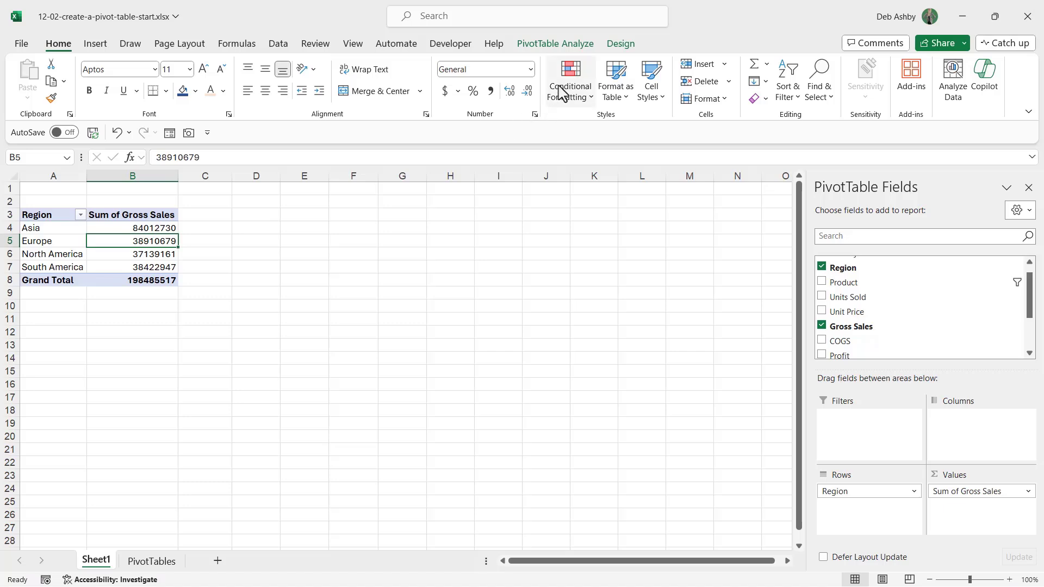
left_click(556, 44)
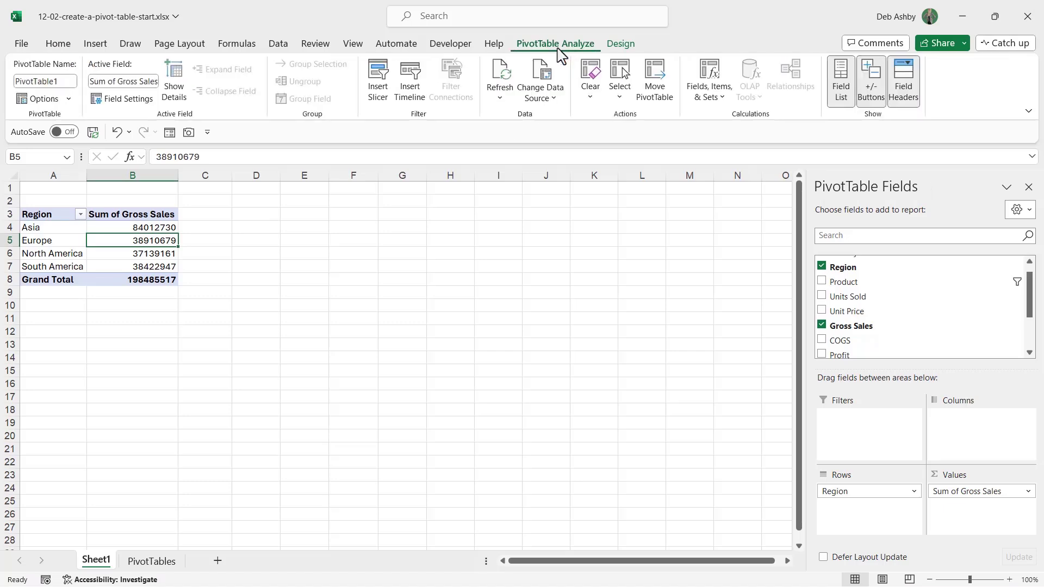
left_click(620, 44)
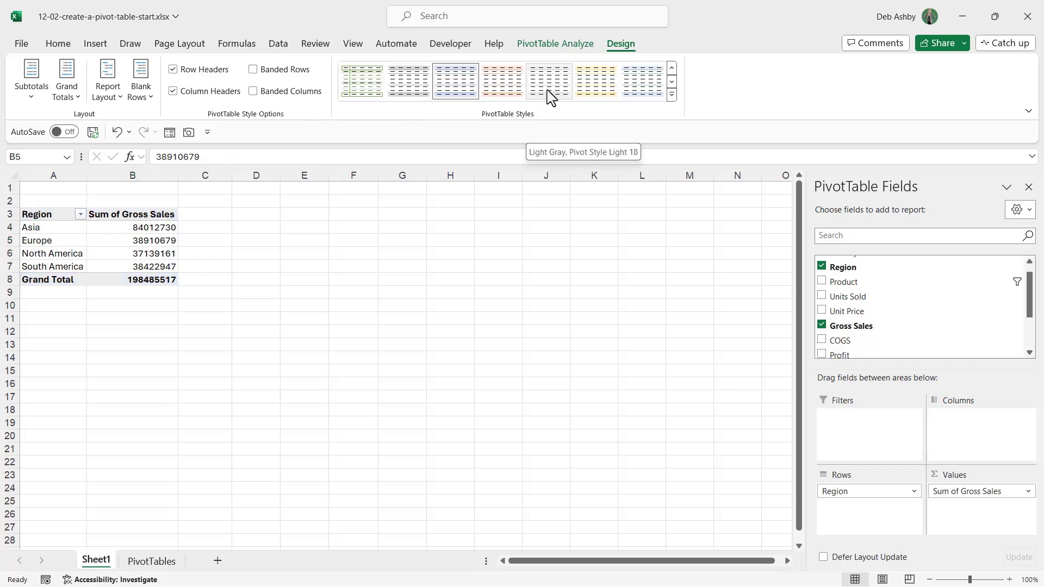
left_click(577, 47)
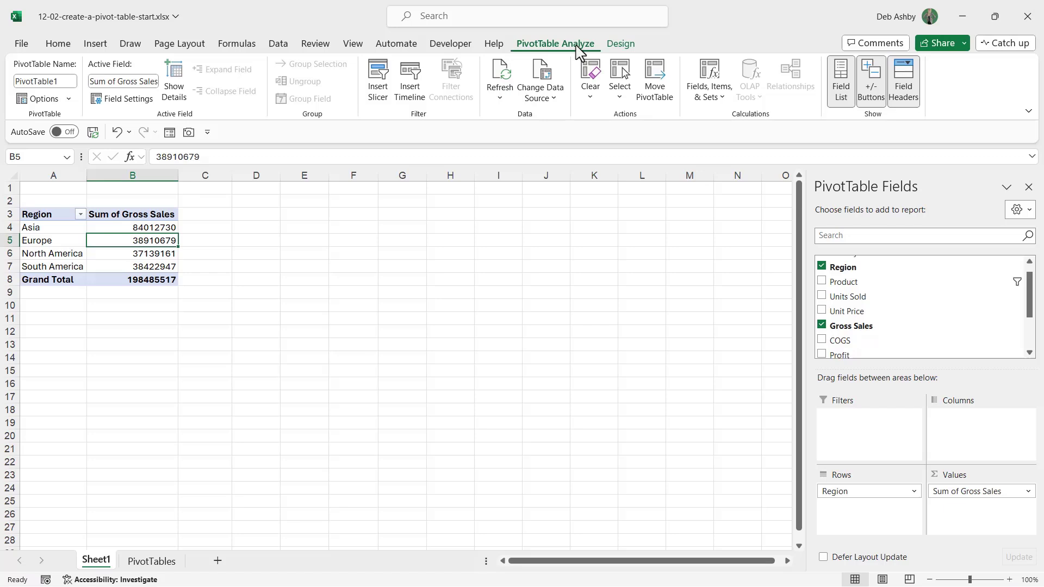